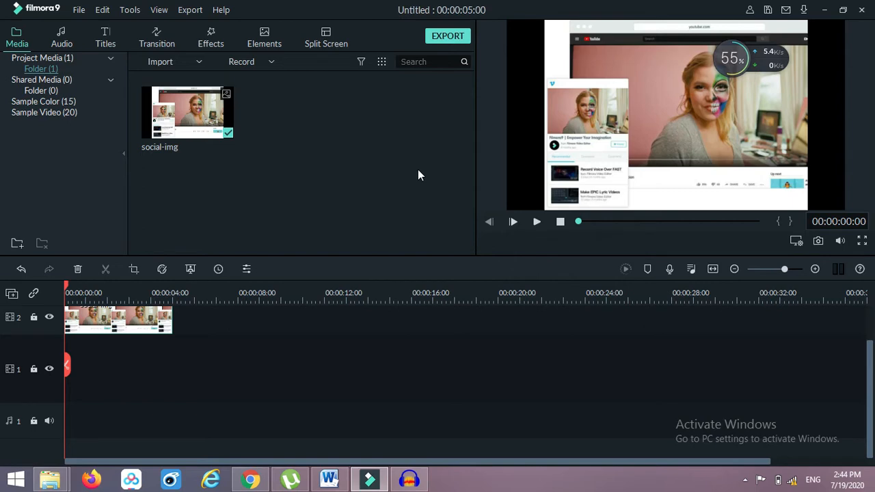
Switch to Chrome, search Google for filmora9 and open the official Filmora9 download website.
left_click(251, 479)
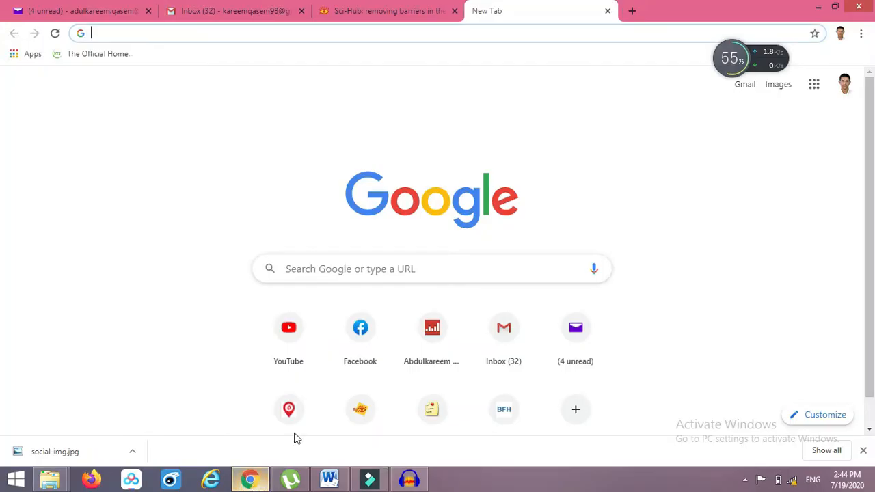
left_click(401, 38)
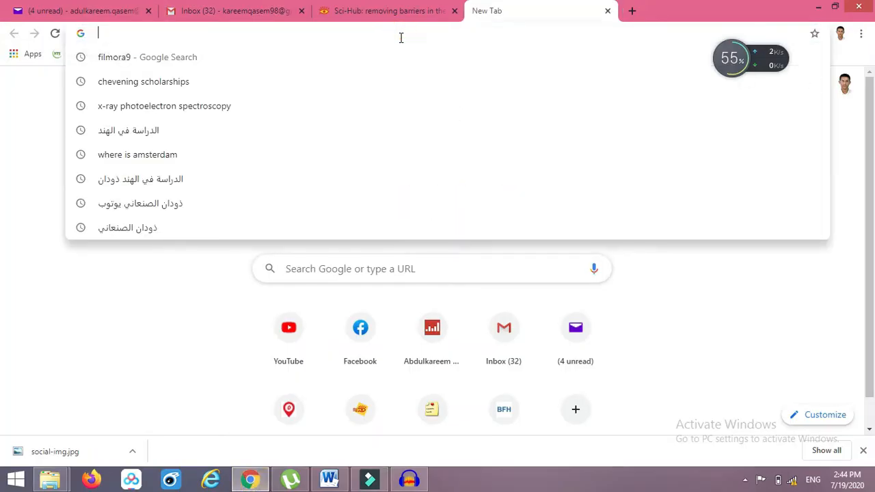
type("f")
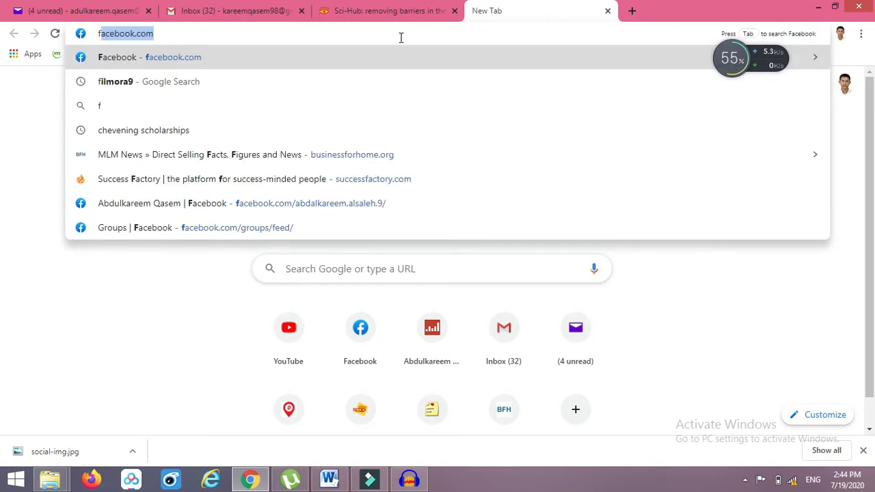
type("i")
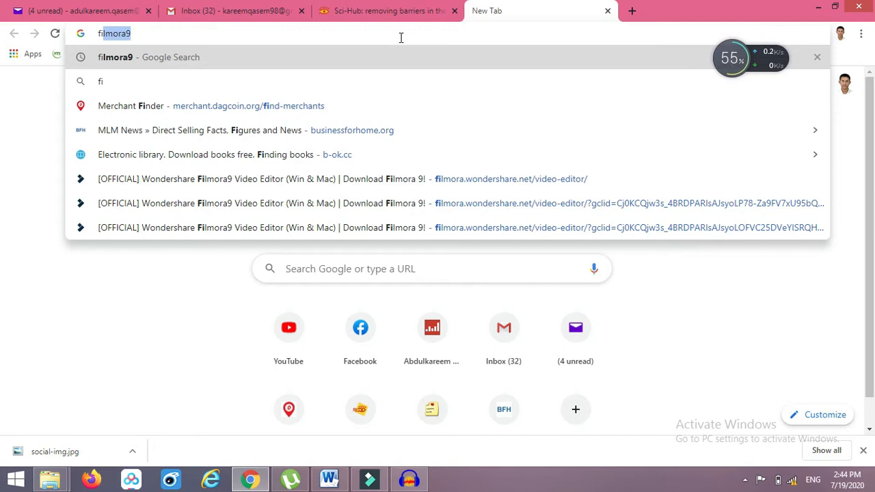
key("Return")
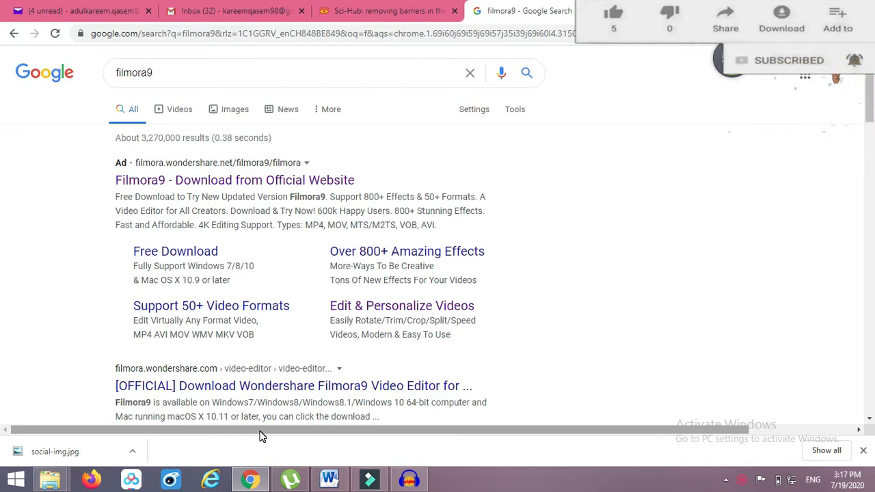
left_click(203, 190)
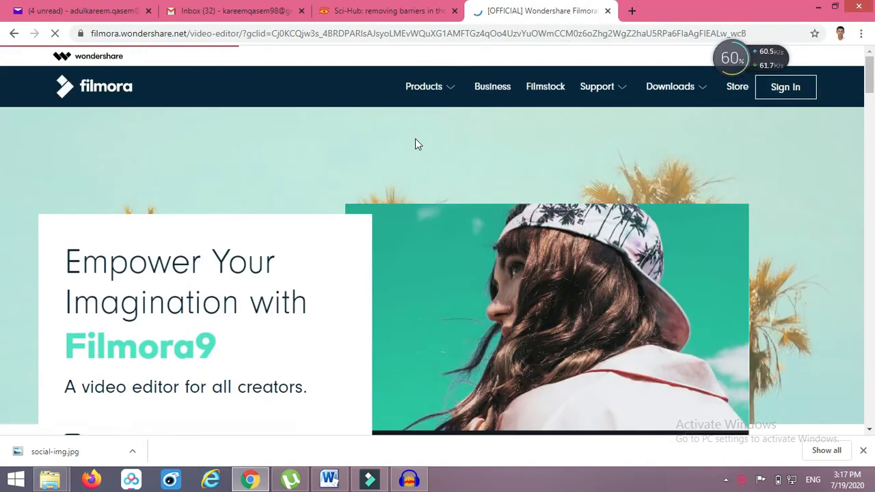
mouse_move(426, 83)
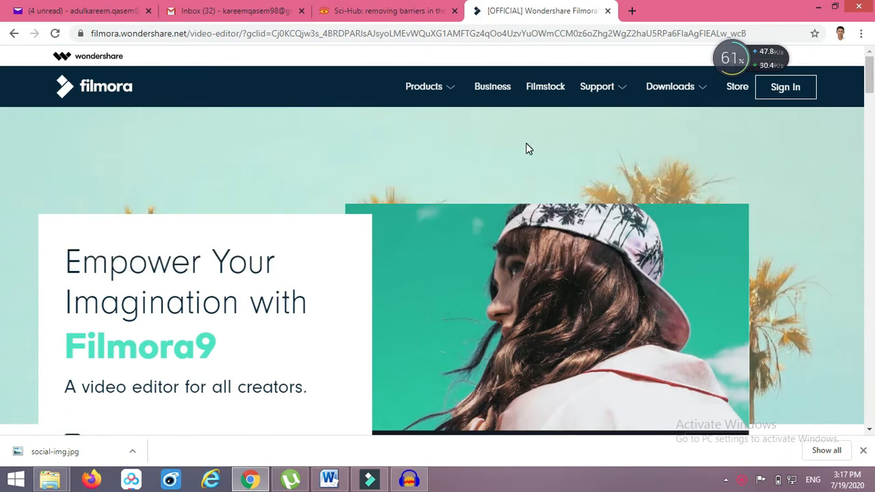
mouse_move(662, 92)
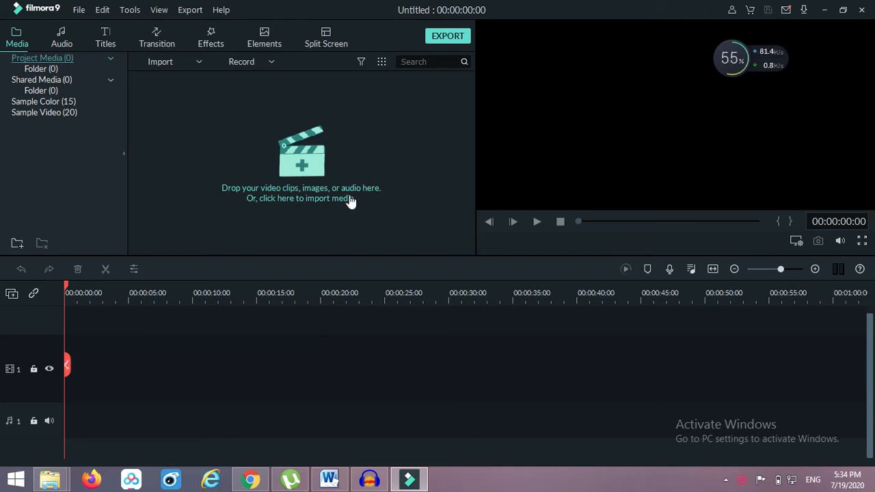
Import the Angel_Guides audio file and the hero-banner and social-img pictures into the Filmora9 project media.
left_click(298, 180)
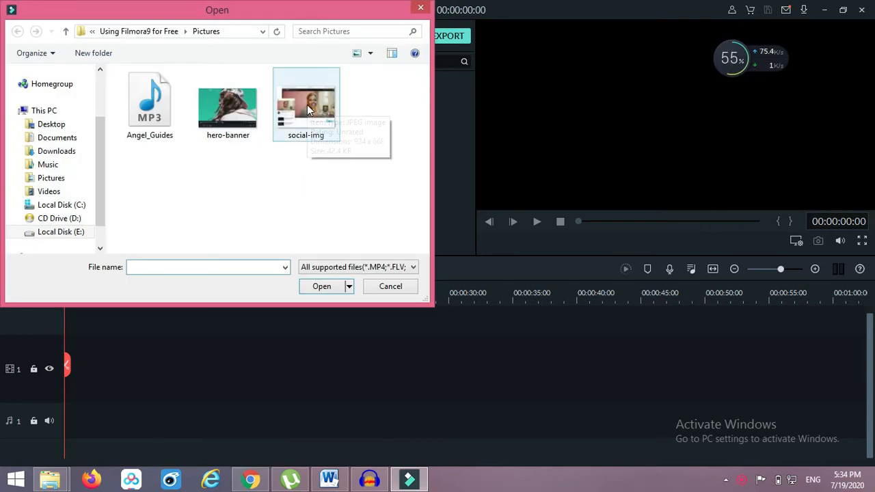
left_click(245, 120)
left_click(307, 117, "ctrl")
left_click(168, 120, "ctrl")
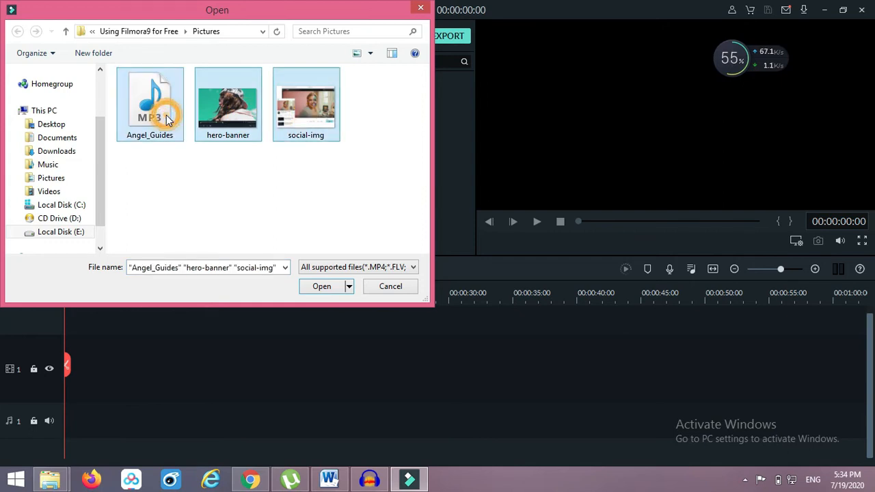
left_click(320, 286)
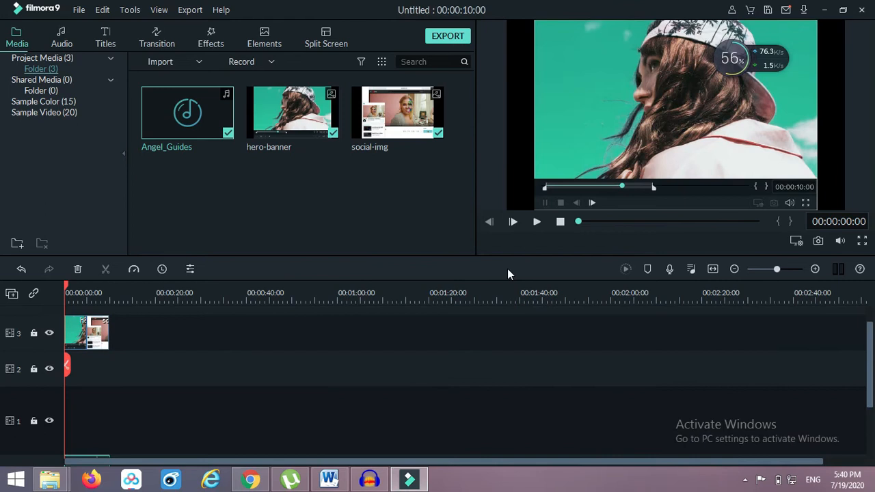
Play the timeline preview of the two pictures from the beginning.
left_click(508, 272)
left_click(536, 222)
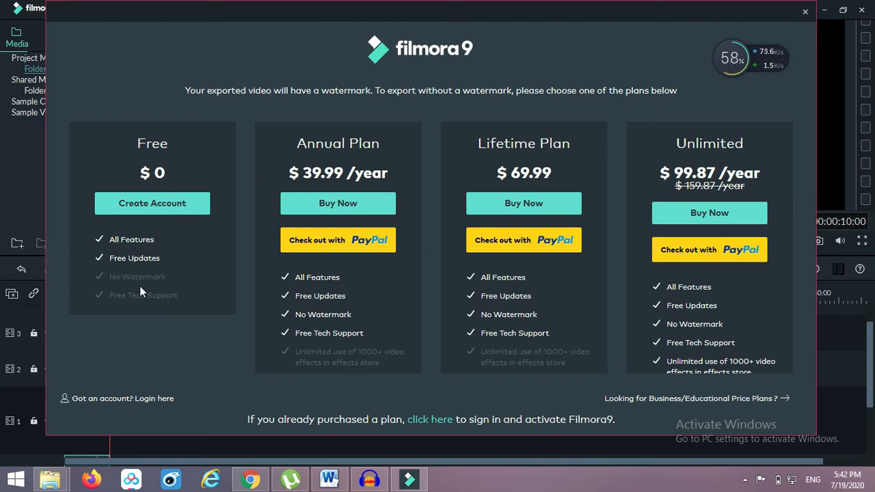
Open the license-code activation form and fill in the licensed e-mail copied from the Word document.
left_click(433, 426)
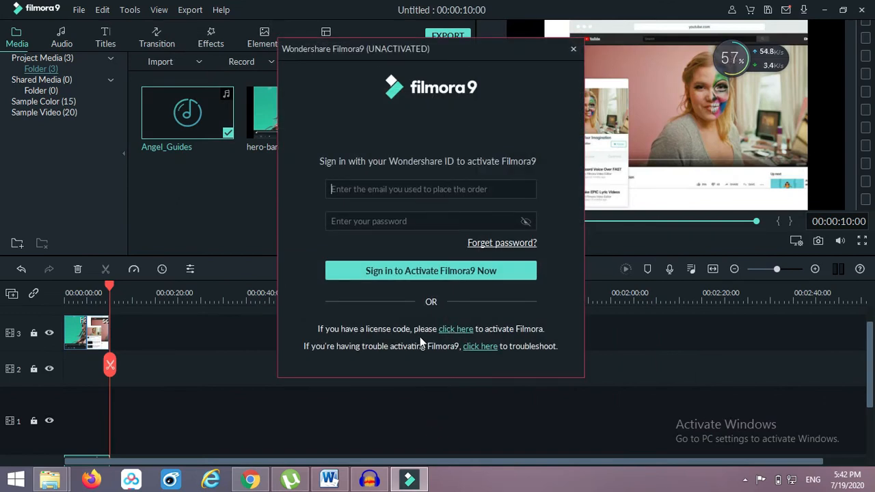
left_click(449, 332)
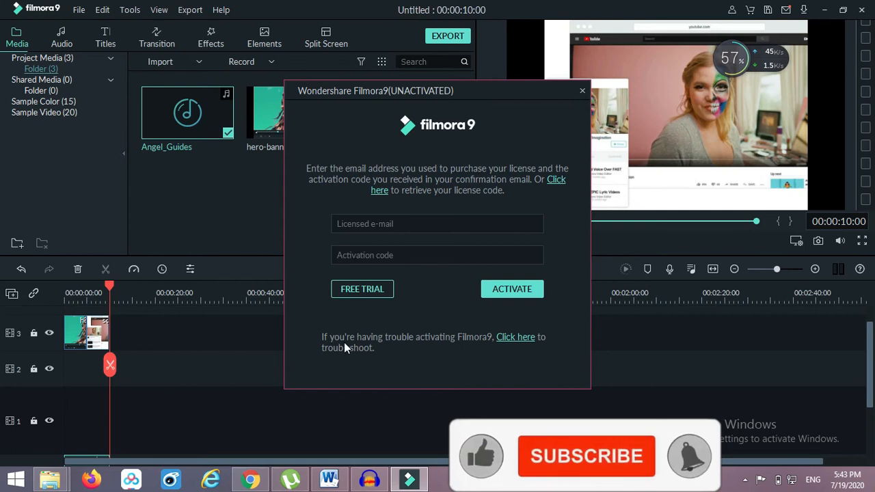
left_click(329, 479)
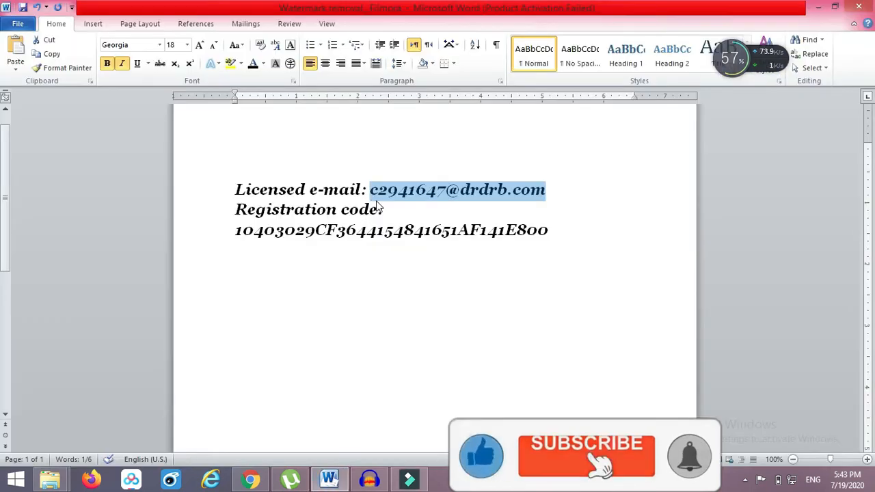
right_click(383, 192)
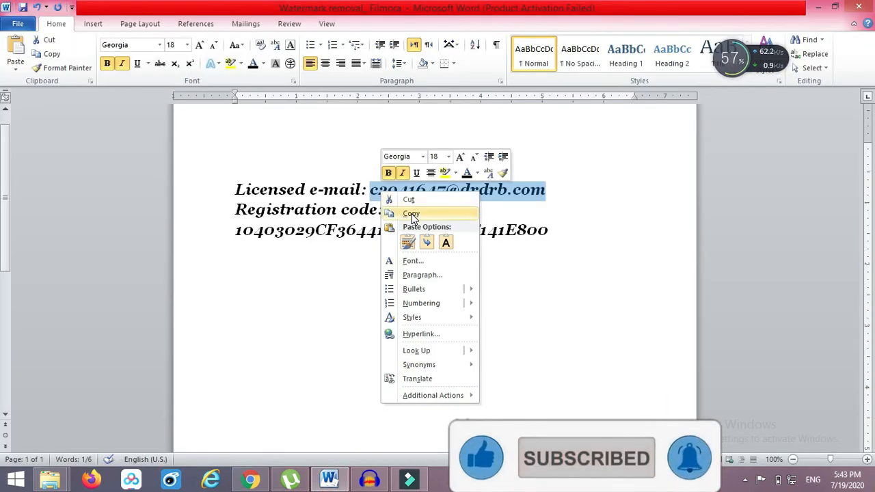
left_click(411, 214)
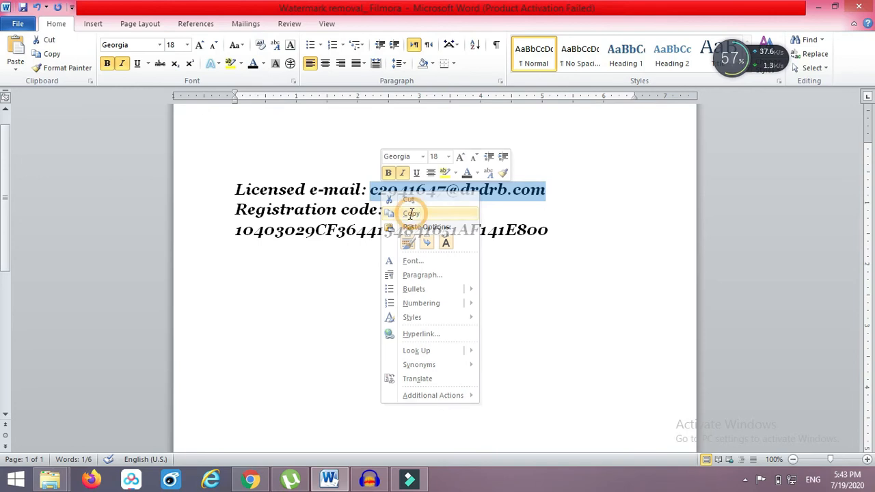
left_click(816, 10)
key("ctrl+v")
left_click(383, 250)
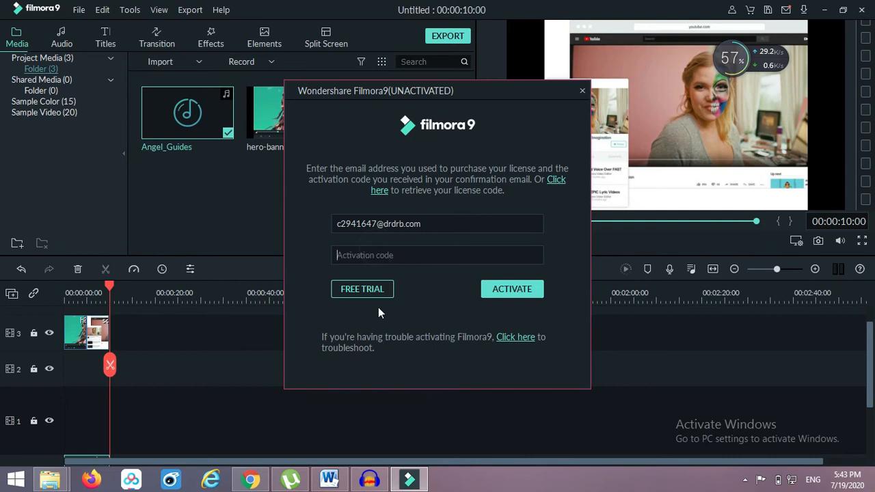
Copy the registration code from the Word document and paste it into the Activation code field of Filmora9.
left_click(329, 480)
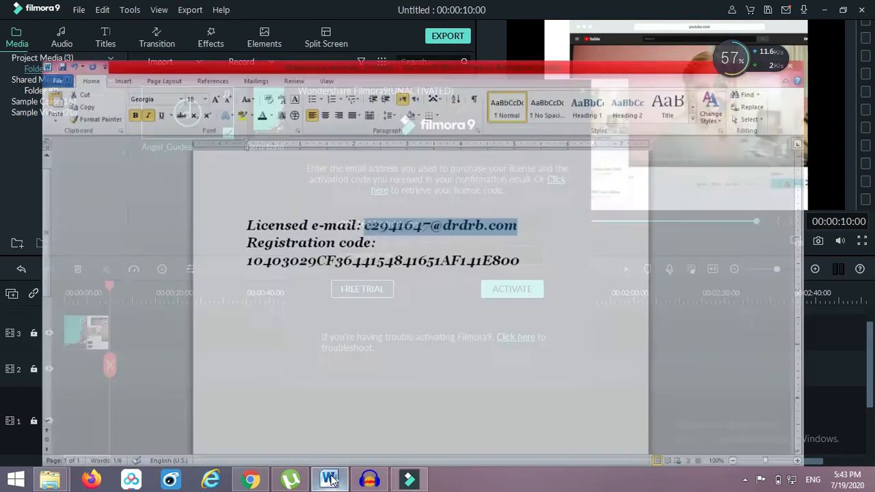
left_click_drag(231, 231, 509, 233)
left_click(509, 233)
left_click_drag(240, 232, 553, 230)
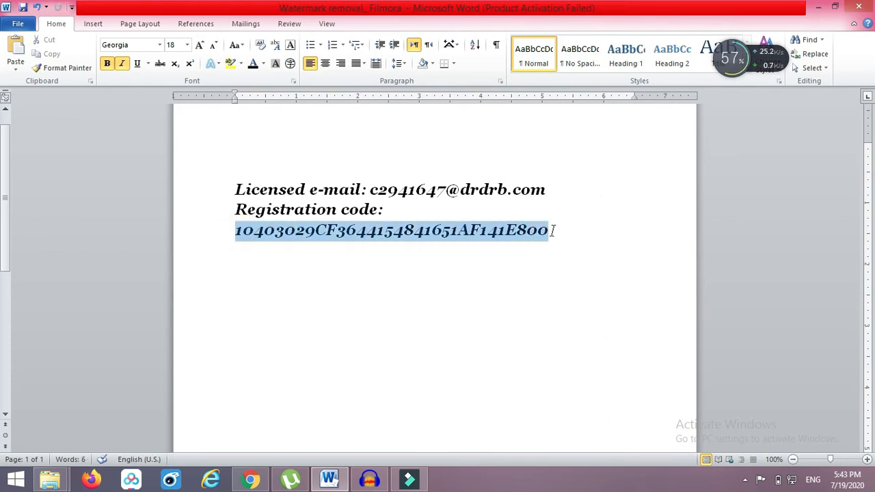
left_click(819, 13)
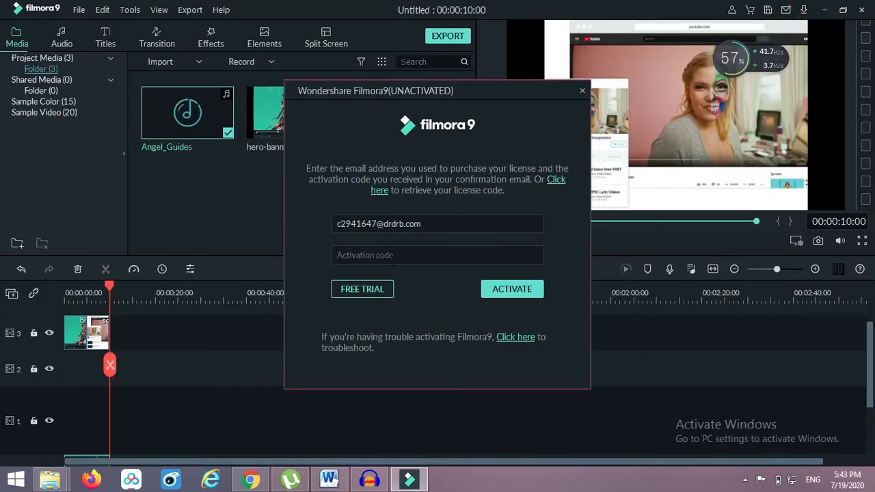
left_click(385, 255)
key("ctrl+v")
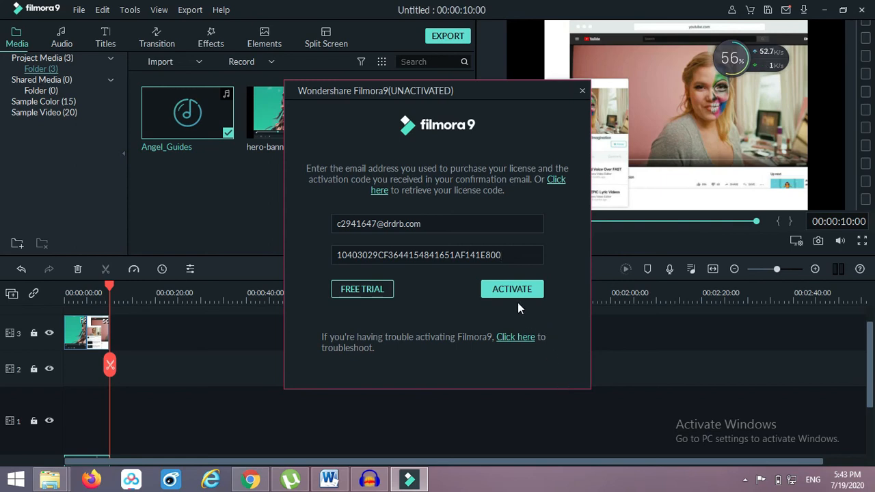
Disconnect from Wi-Fi, activate Filmora9 with the entered license details, and return to the editor.
left_click(791, 483)
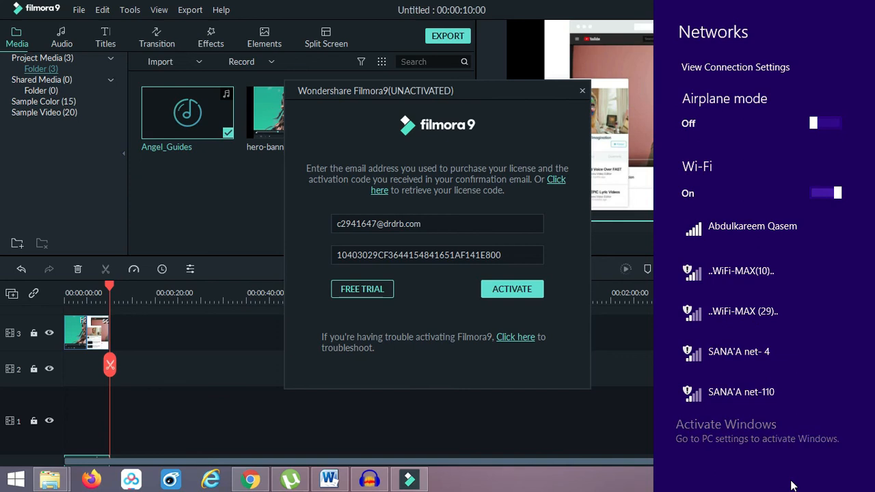
left_click(506, 295)
left_click(506, 292)
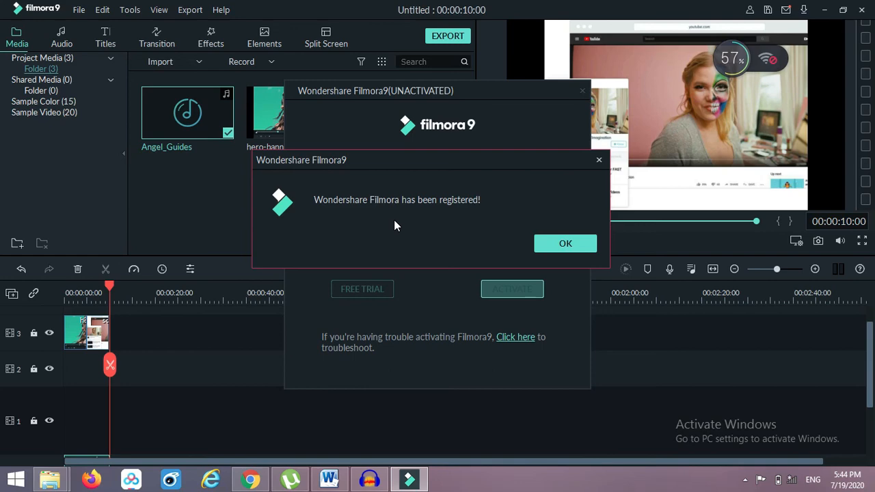
left_click(555, 246)
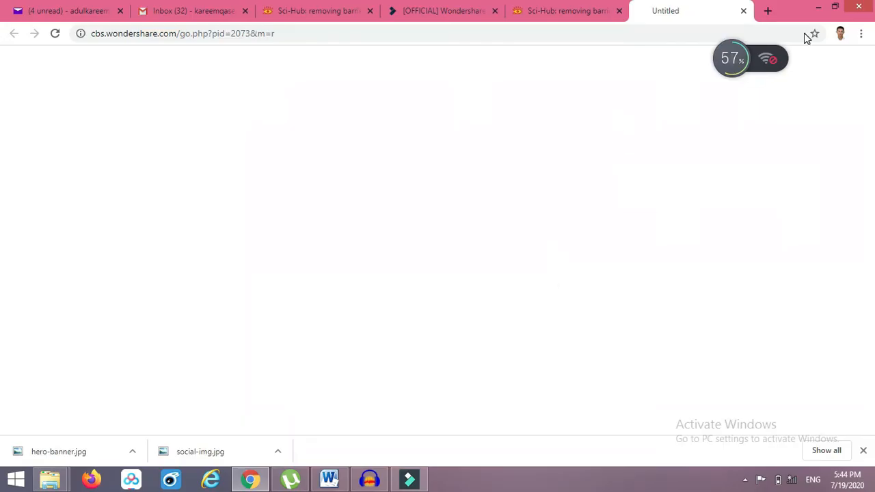
left_click(819, 11)
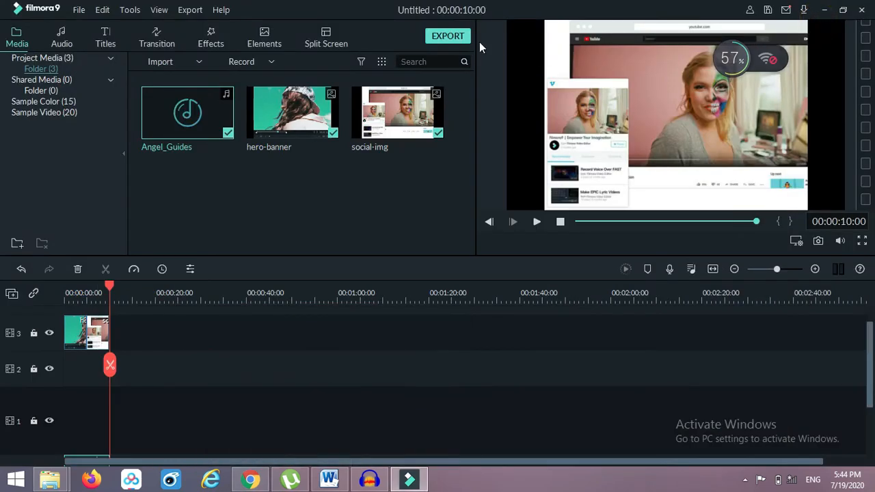
Export the project to the computer as an MP4 video, keeping the default name and settings.
left_click(448, 36)
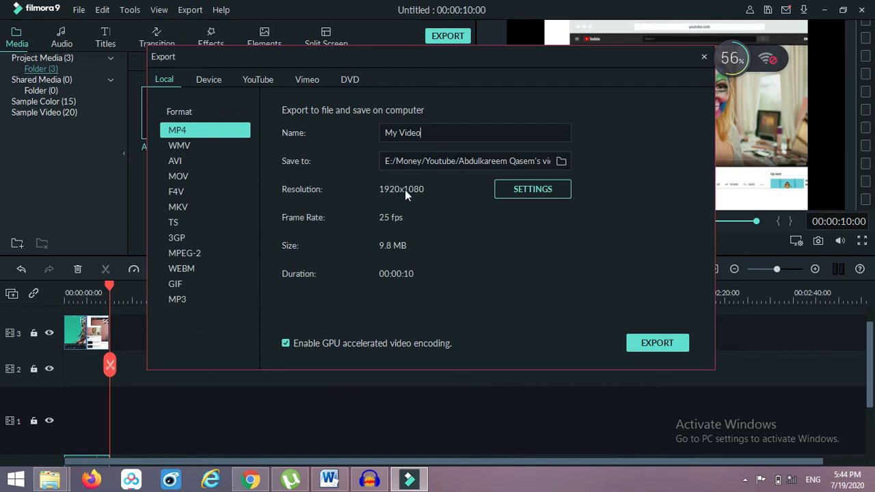
left_click(649, 347)
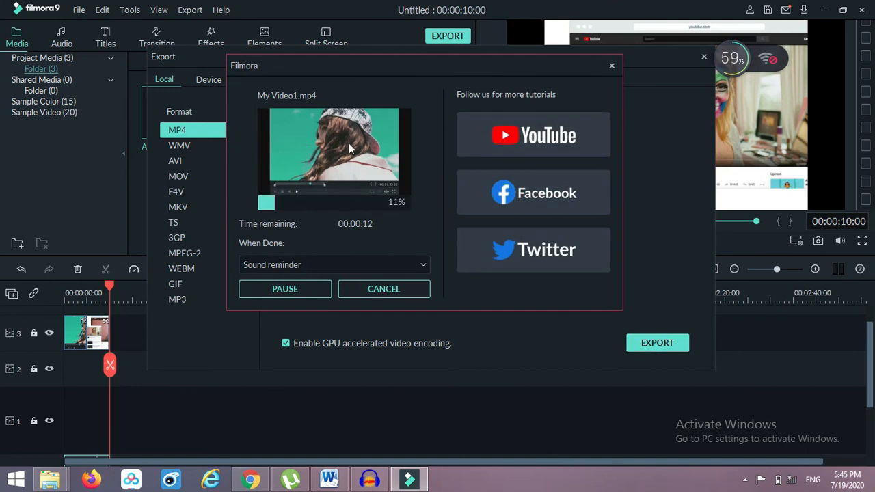